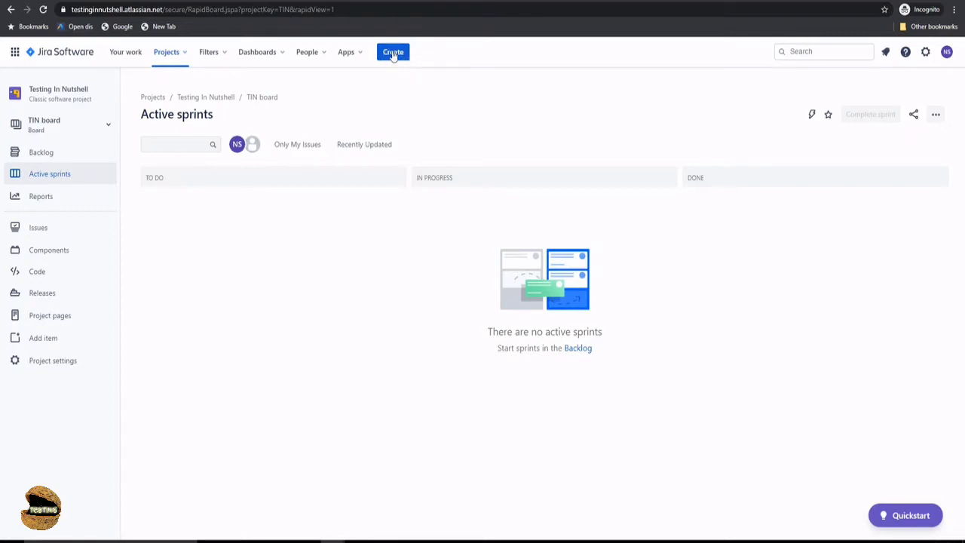
- Start creating a new issue and view the projects it can be filed under, keeping Testing In Nutshell (TIN)
{"action": "left_click", "coordinate": [405, 60]}
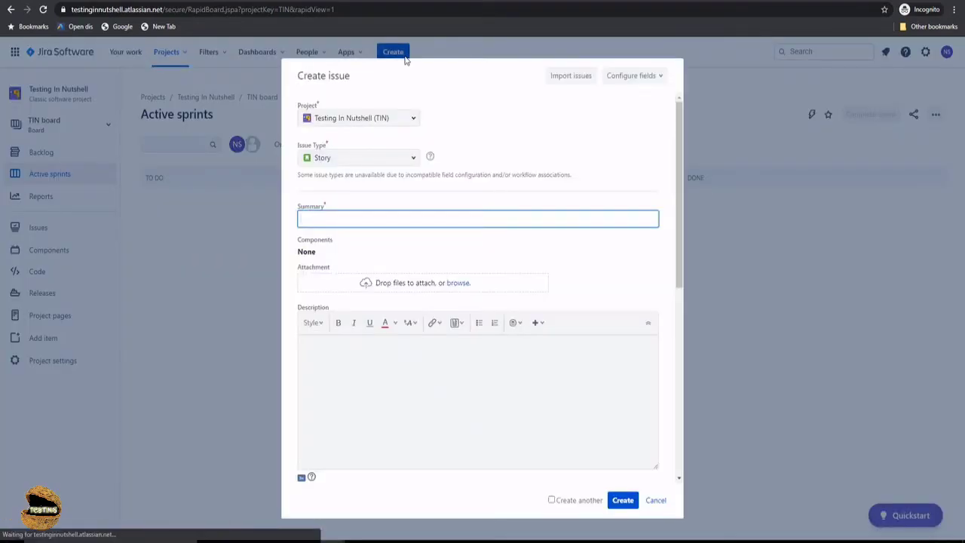
{"action": "left_click", "coordinate": [415, 121]}
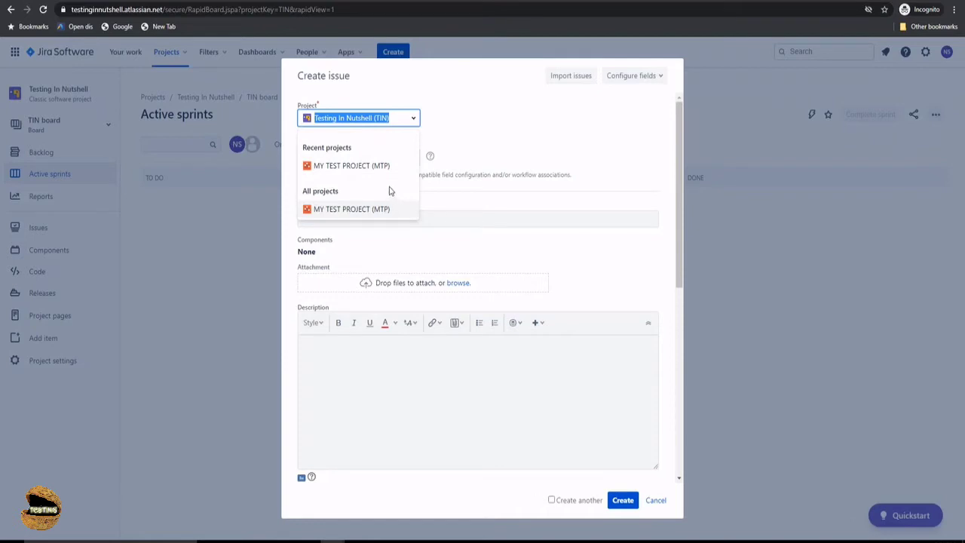
{"action": "left_click", "coordinate": [464, 138]}
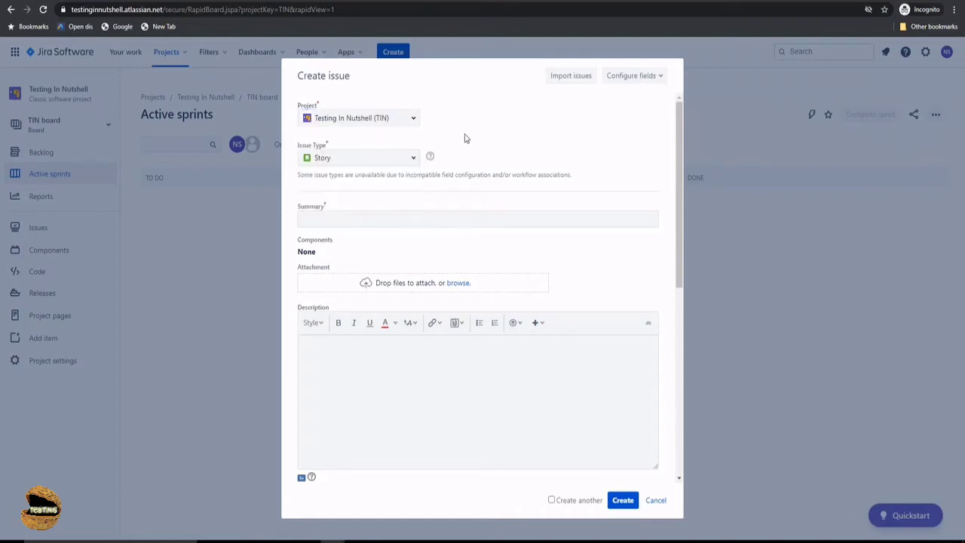
- Review the issue types available for the new issue without changing the selection
{"action": "left_click", "coordinate": [414, 159]}
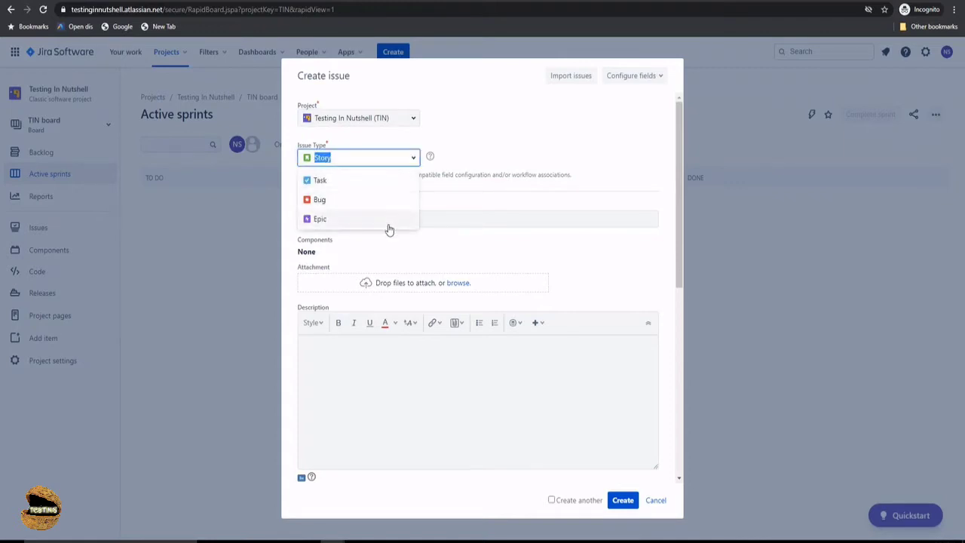
{"action": "left_click", "coordinate": [455, 147]}
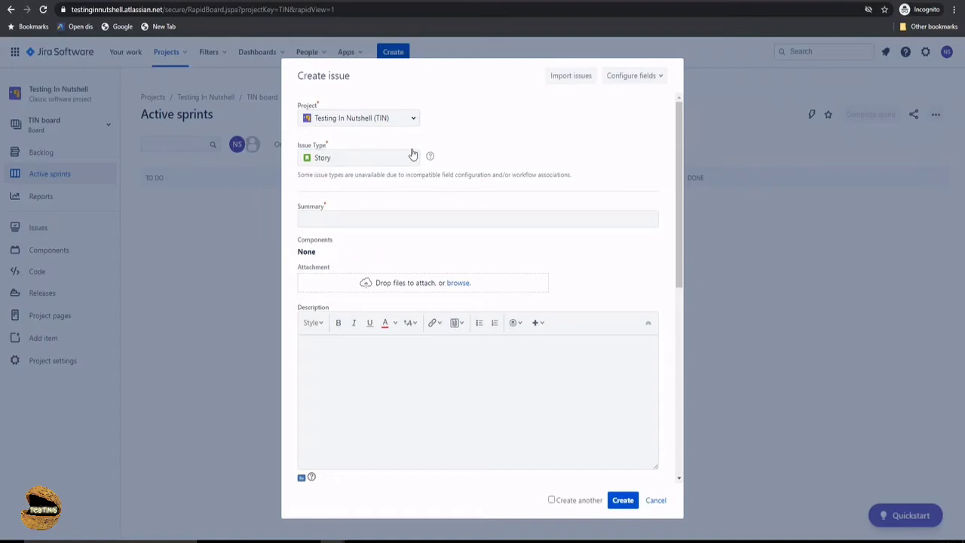
{"action": "left_click", "coordinate": [414, 160]}
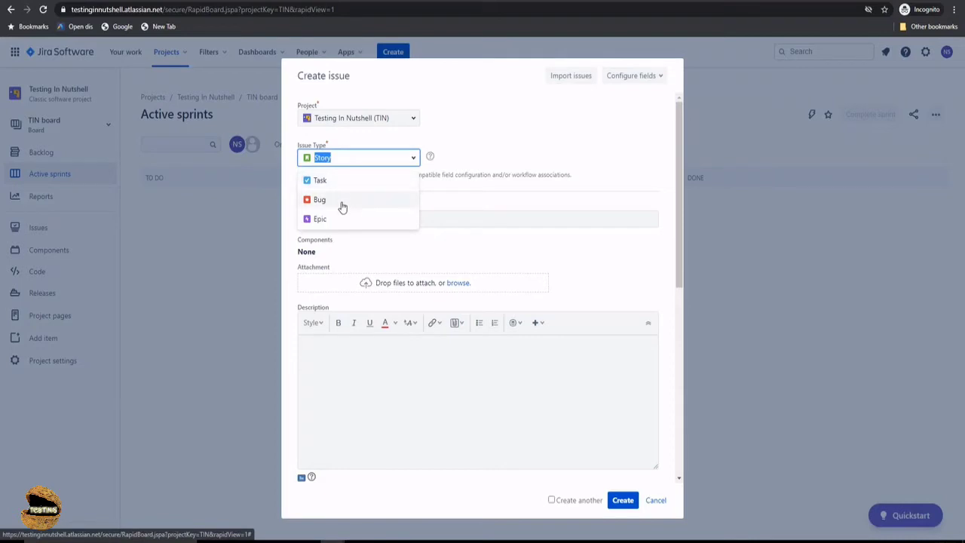
{"action": "left_click", "coordinate": [466, 156]}
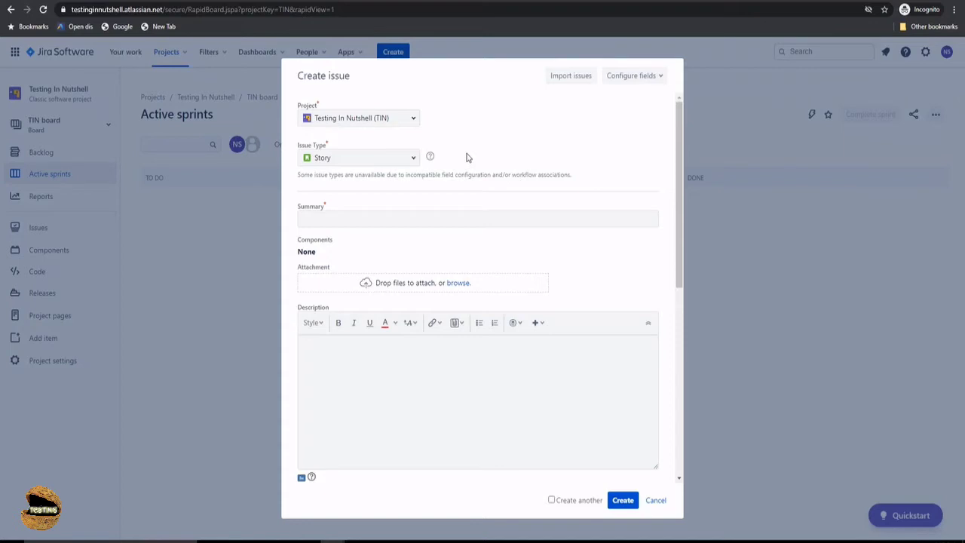
{"action": "left_click", "coordinate": [415, 156]}
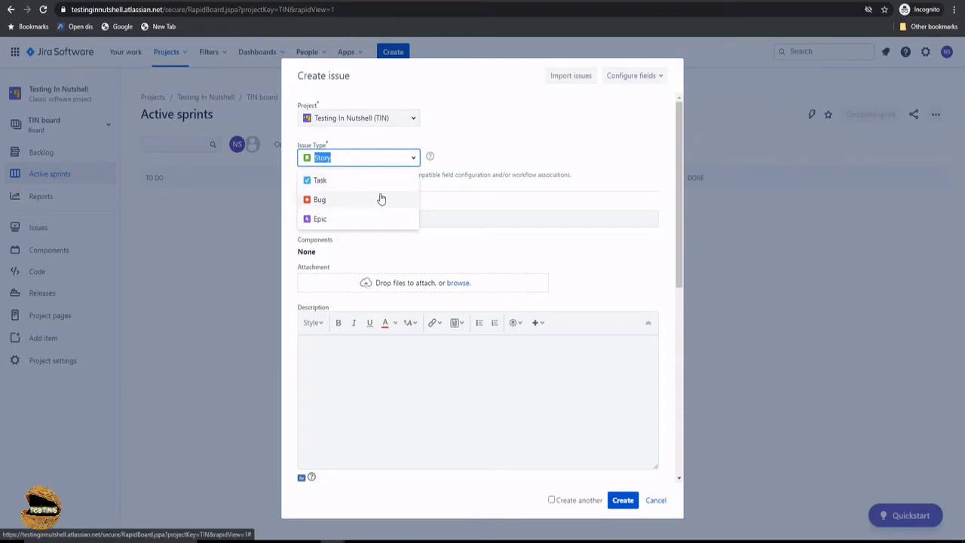
{"action": "left_click", "coordinate": [461, 159]}
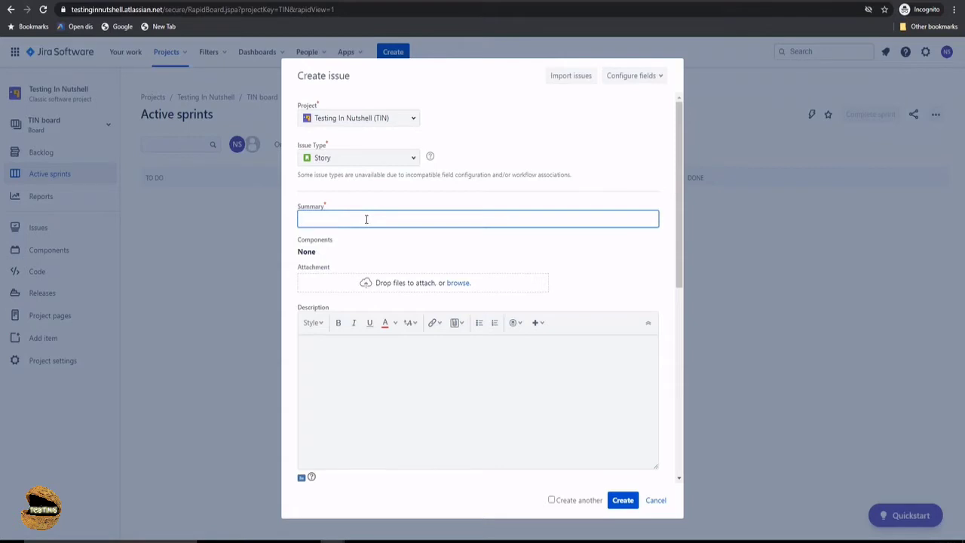
- Make the issue an Epic named "Create an app to get news" with the summary "Building an app for news reading"
{"action": "left_click", "coordinate": [414, 158]}
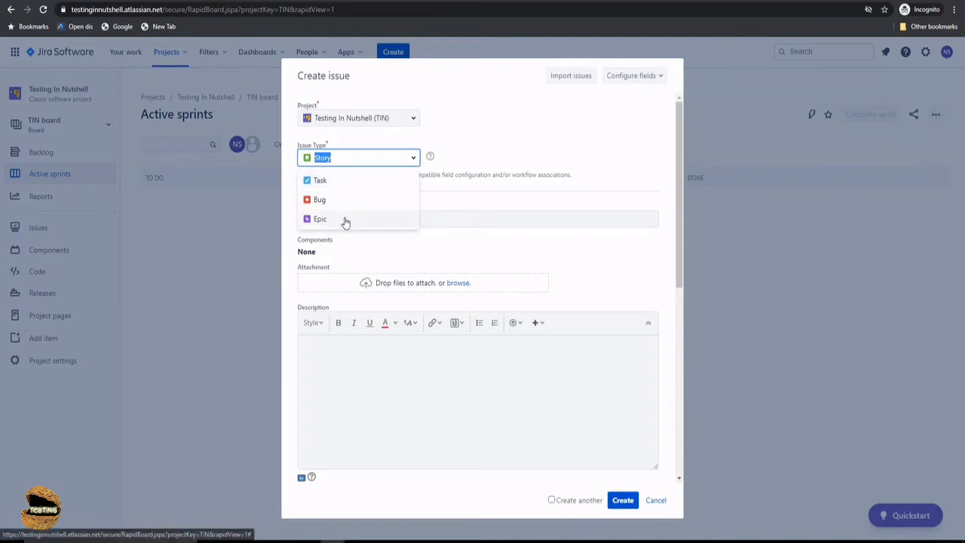
{"action": "left_click", "coordinate": [345, 220]}
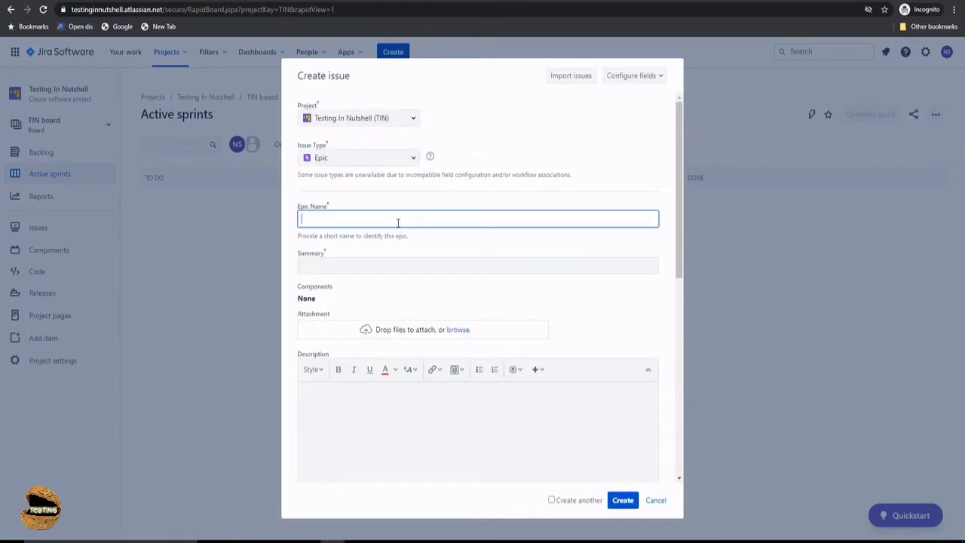
{"action": "type", "text": "Create an app to get news"}
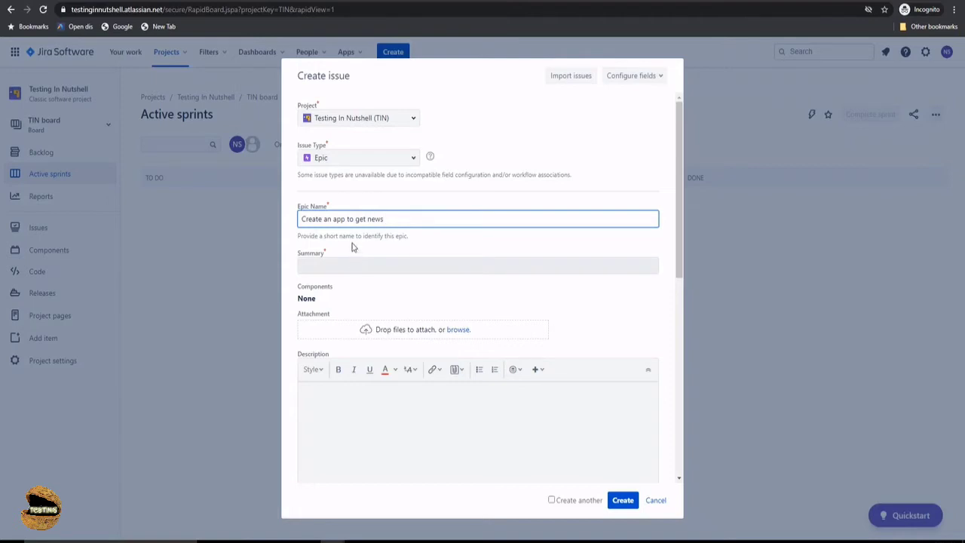
{"action": "left_click", "coordinate": [341, 265]}
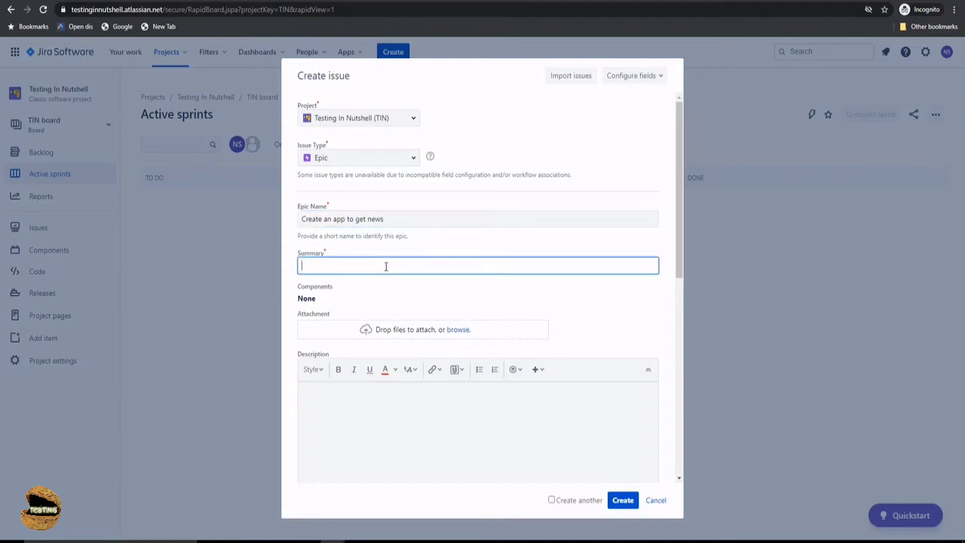
{"action": "type", "text": "Building an app for news reading"}
{"action": "left_click", "coordinate": [578, 308]}
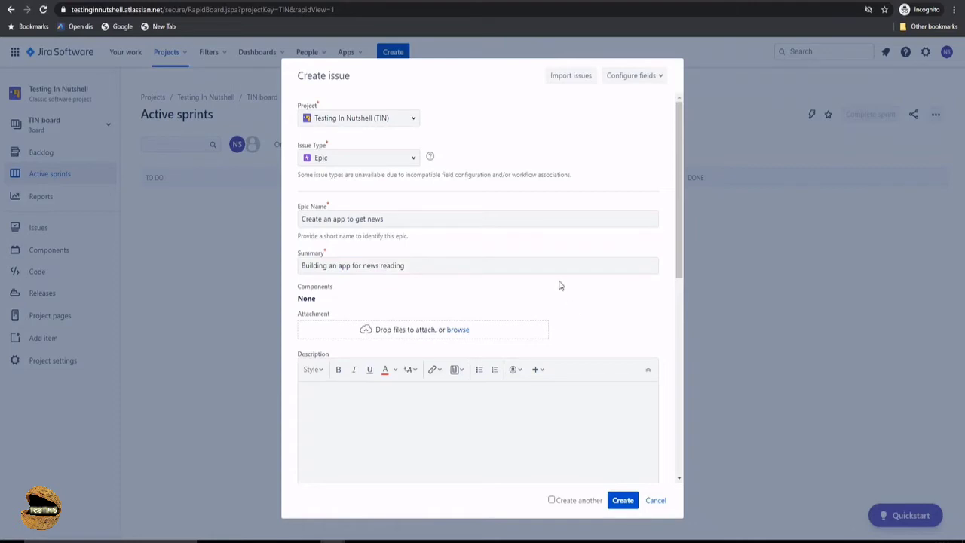
- View the file sources offered for attachments and close the upload dialog without attaching anything
{"action": "scroll", "coordinate": [572, 283], "scroll_direction": "down", "scroll_amount": 1}
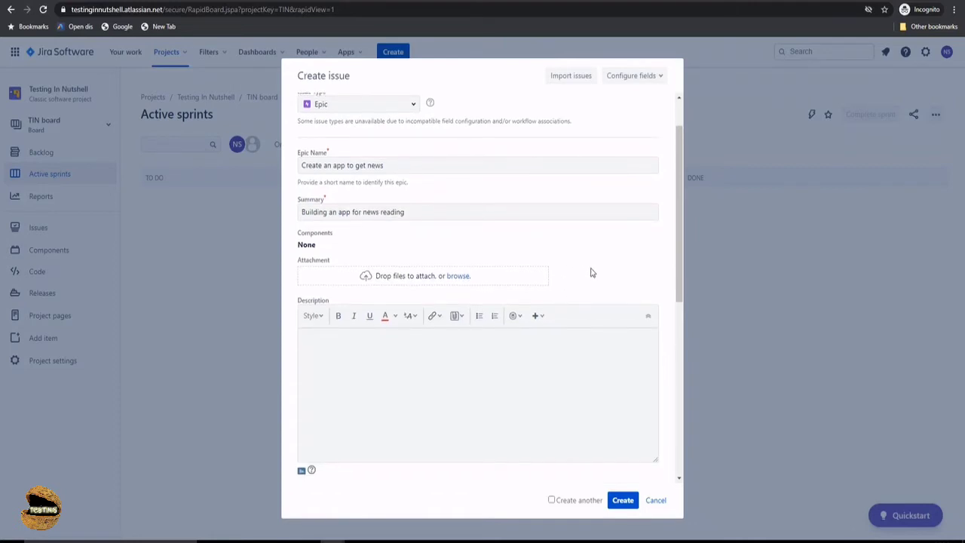
{"action": "left_click", "coordinate": [457, 276]}
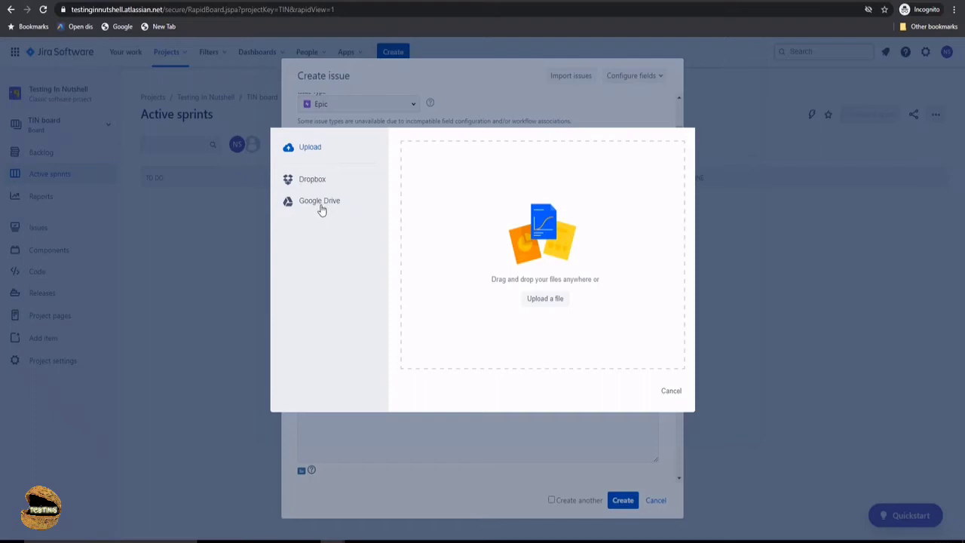
{"action": "left_click", "coordinate": [666, 392]}
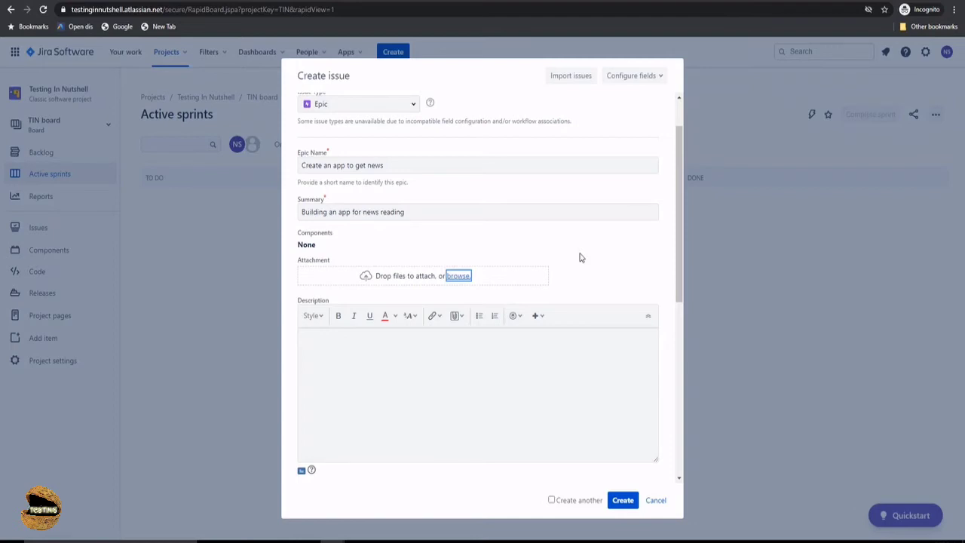
- Review the epic's description field, the linked-issue relationship options and the issue search field without setting a link
{"action": "left_click", "coordinate": [436, 343]}
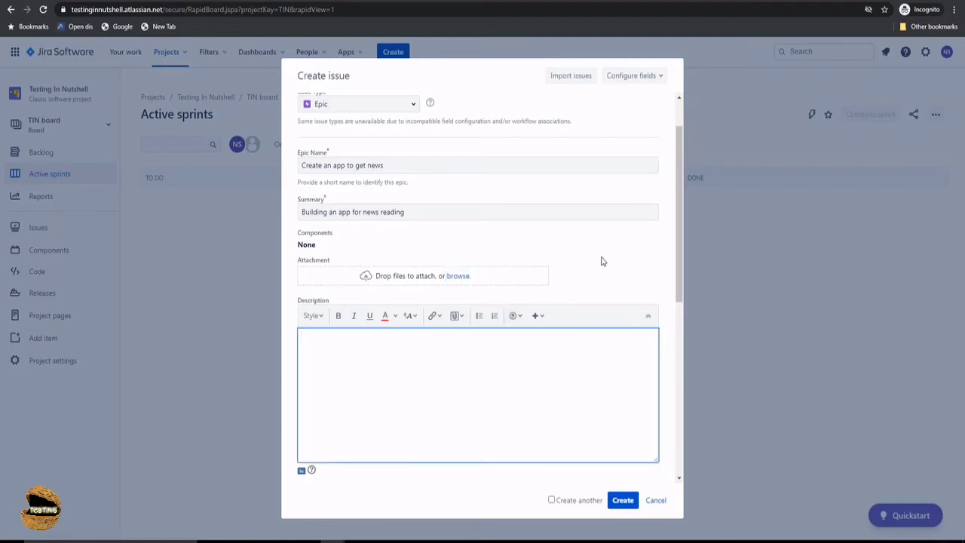
{"action": "scroll", "coordinate": [601, 261], "scroll_direction": "down", "scroll_amount": 1}
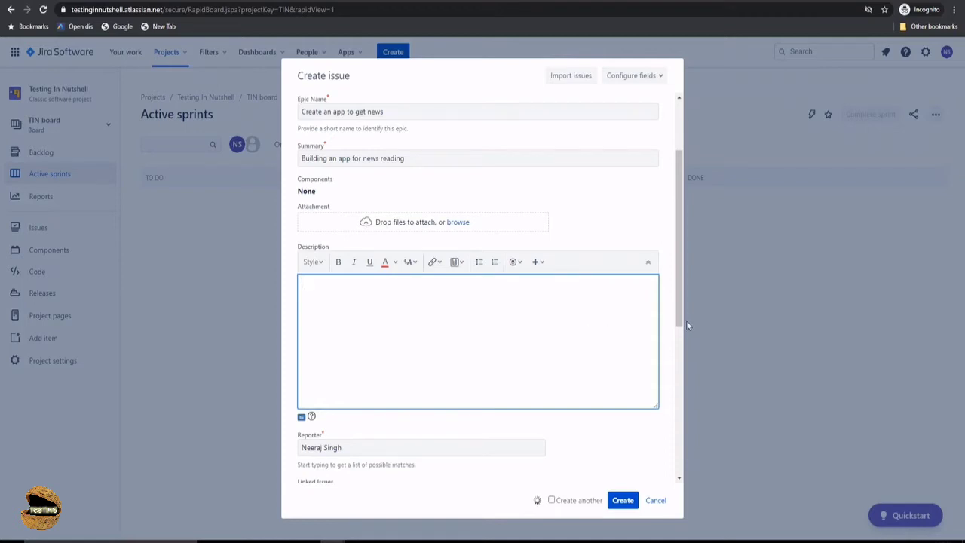
{"action": "scroll", "coordinate": [673, 322], "scroll_direction": "down", "scroll_amount": 1}
{"action": "scroll", "coordinate": [675, 320], "scroll_direction": "down", "scroll_amount": 3}
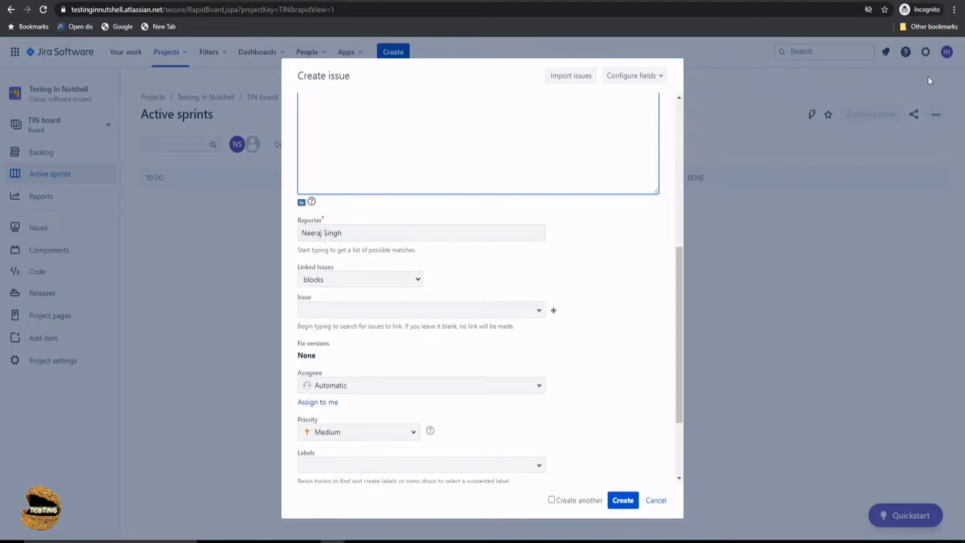
{"action": "left_click", "coordinate": [419, 282]}
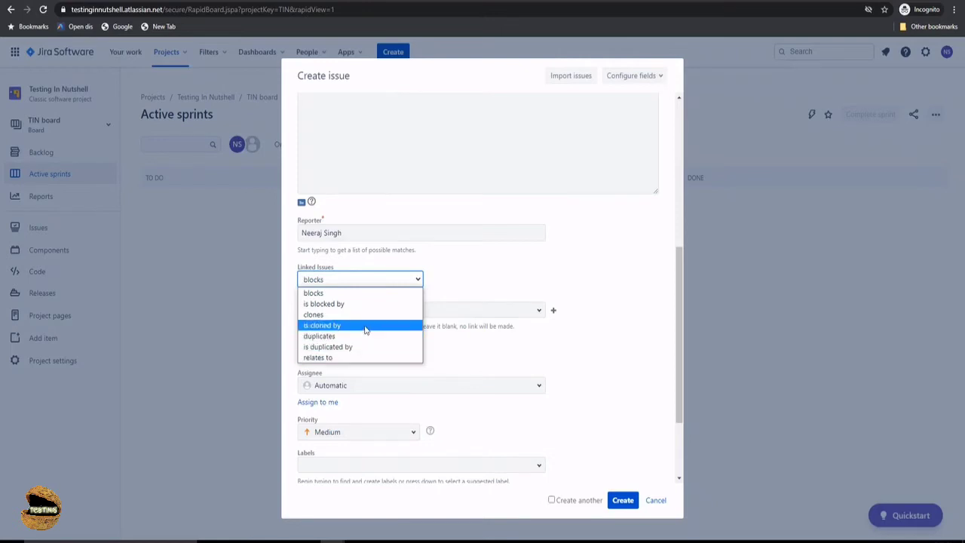
{"action": "left_click", "coordinate": [463, 283]}
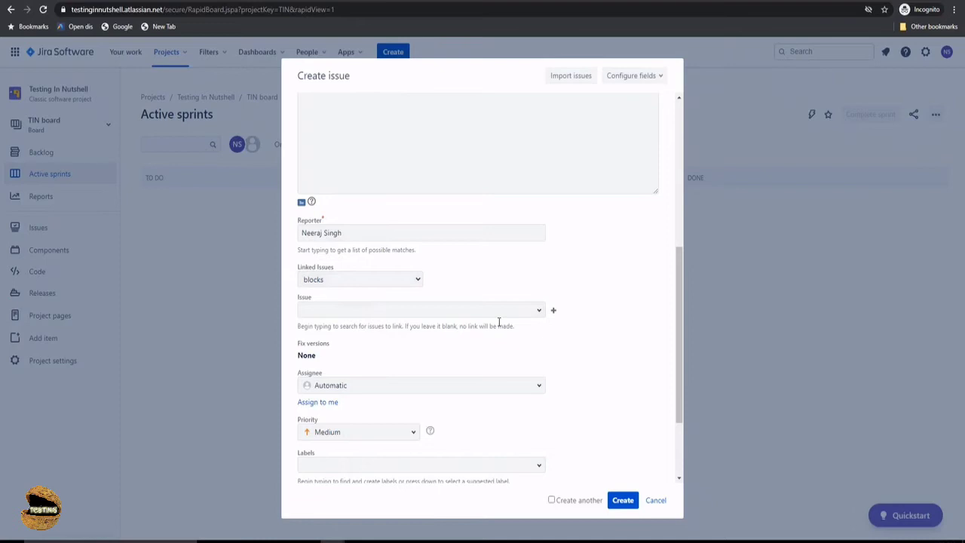
{"action": "left_click", "coordinate": [538, 312]}
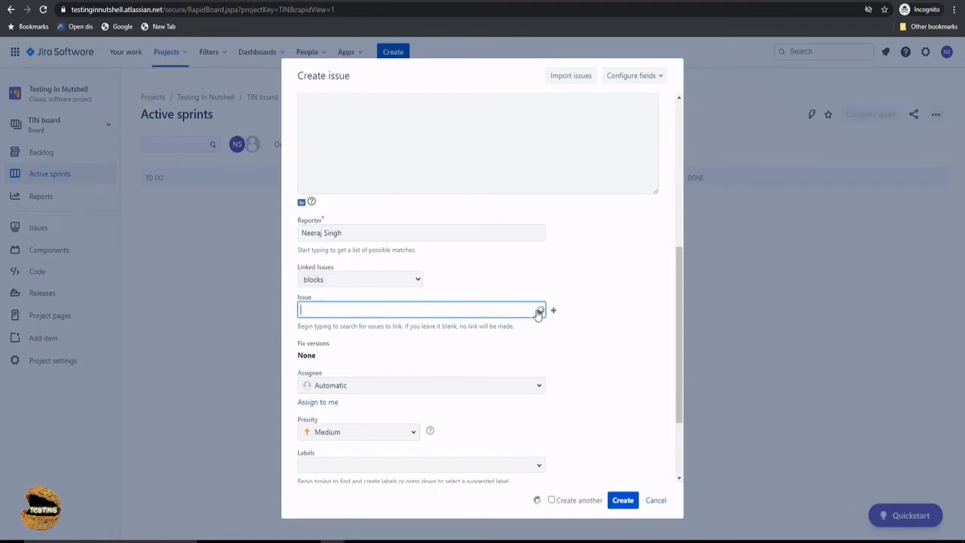
{"action": "left_click", "coordinate": [595, 335]}
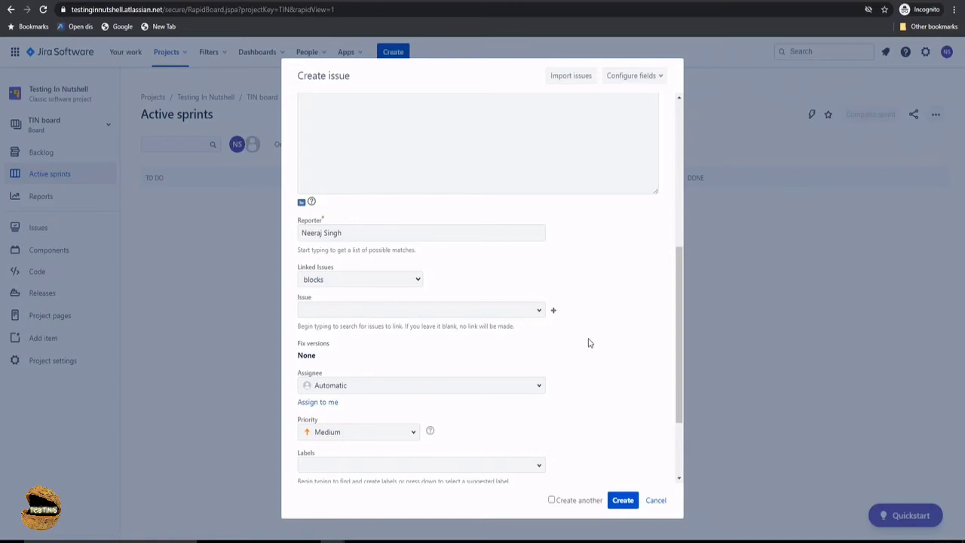
- Assign the epic to yourself and set its priority to Highest
{"action": "scroll", "coordinate": [589, 343], "scroll_direction": "down", "scroll_amount": 3}
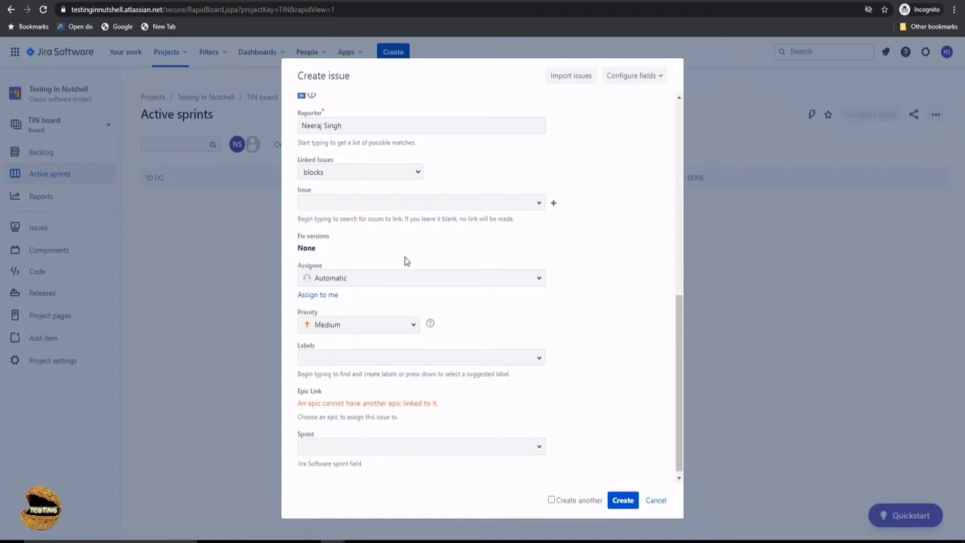
{"action": "left_click", "coordinate": [320, 299]}
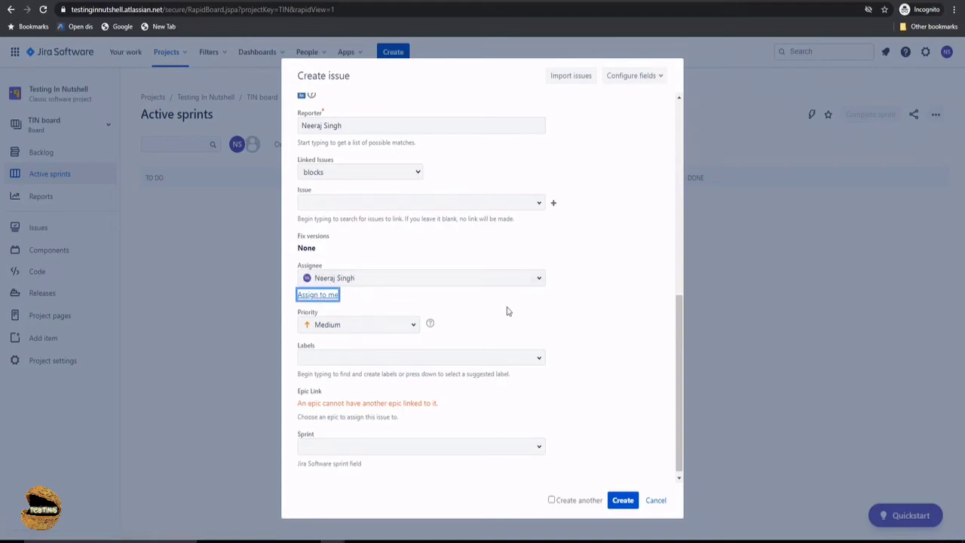
{"action": "left_click", "coordinate": [413, 329]}
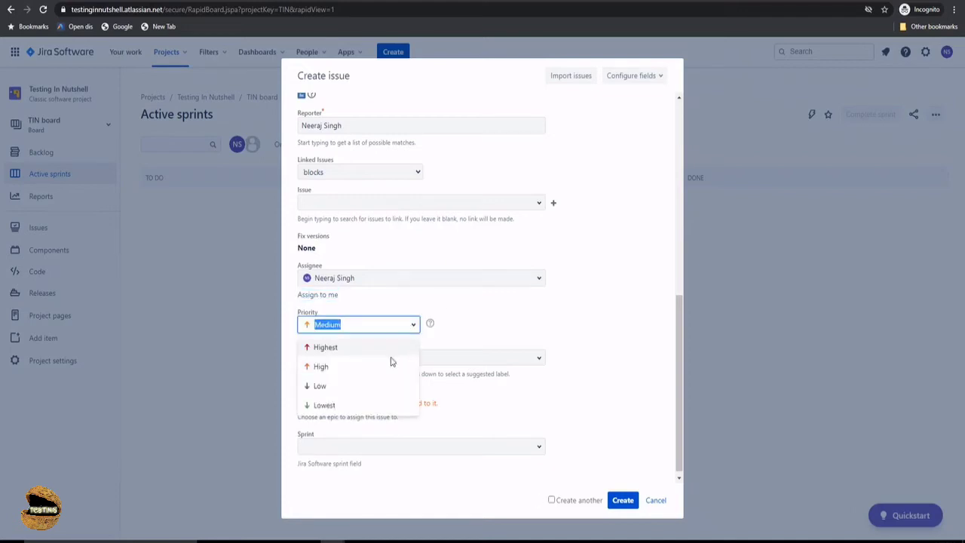
{"action": "left_click", "coordinate": [347, 348]}
{"action": "left_click", "coordinate": [492, 334]}
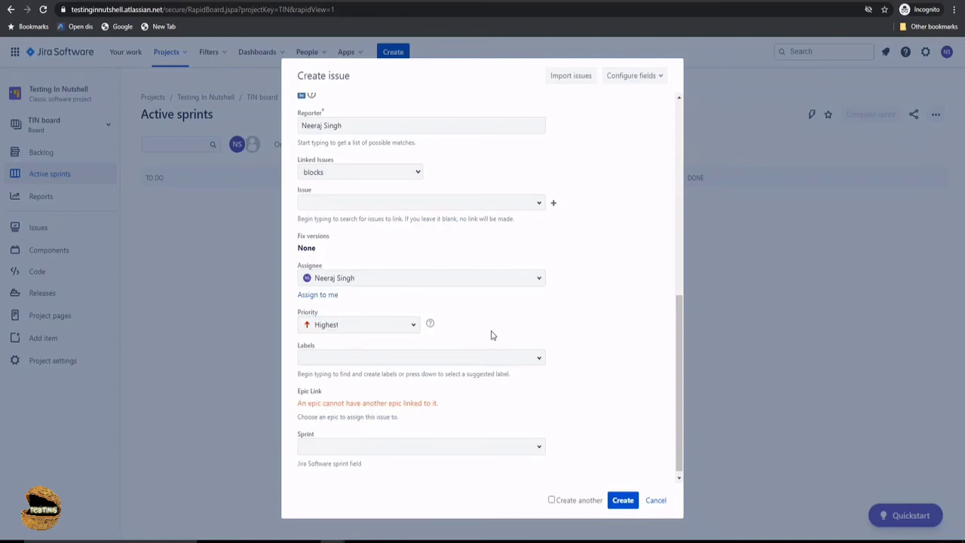
- Check the label suggestions for the epic and look over the remaining fields of the form
{"action": "left_click", "coordinate": [541, 358]}
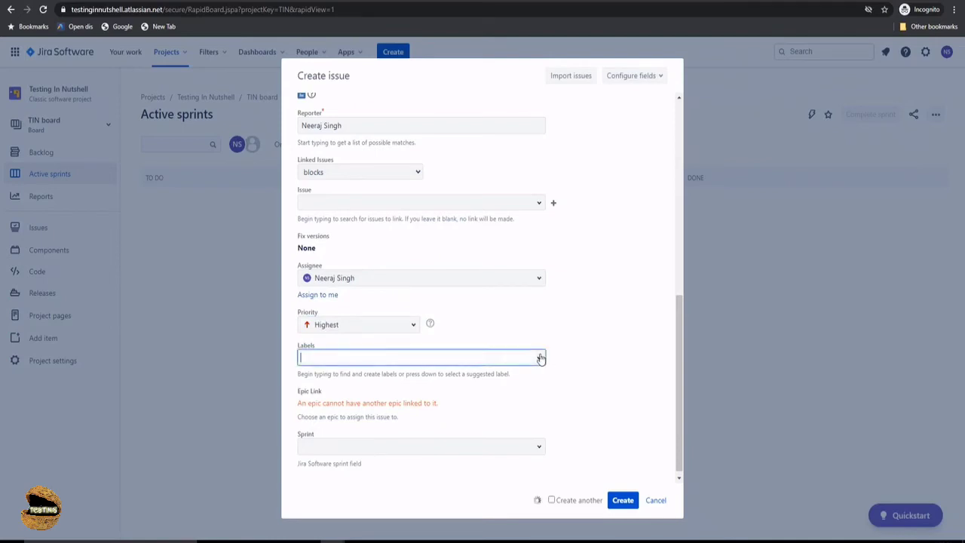
{"action": "left_click", "coordinate": [570, 356]}
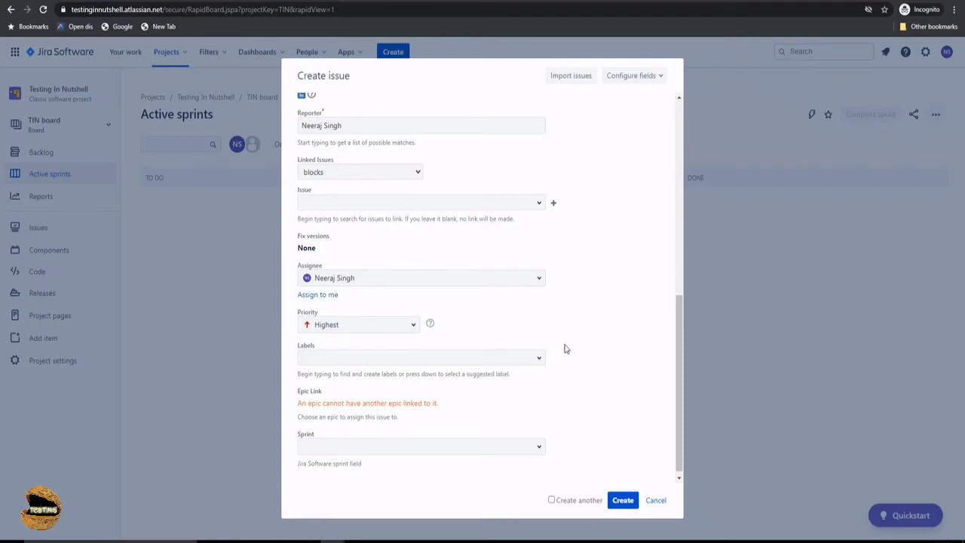
{"action": "scroll", "coordinate": [569, 344], "scroll_direction": "down", "scroll_amount": 1}
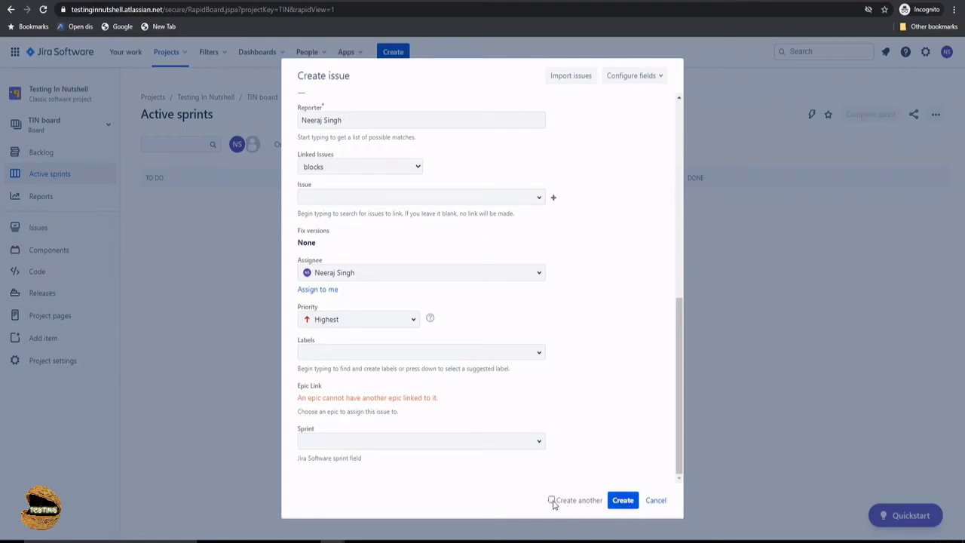
- Try the Create another option and switch it back off, and start importing issues but cancel leaving the form
{"action": "left_click", "coordinate": [552, 503]}
{"action": "left_click", "coordinate": [551, 500]}
{"action": "left_click", "coordinate": [570, 79]}
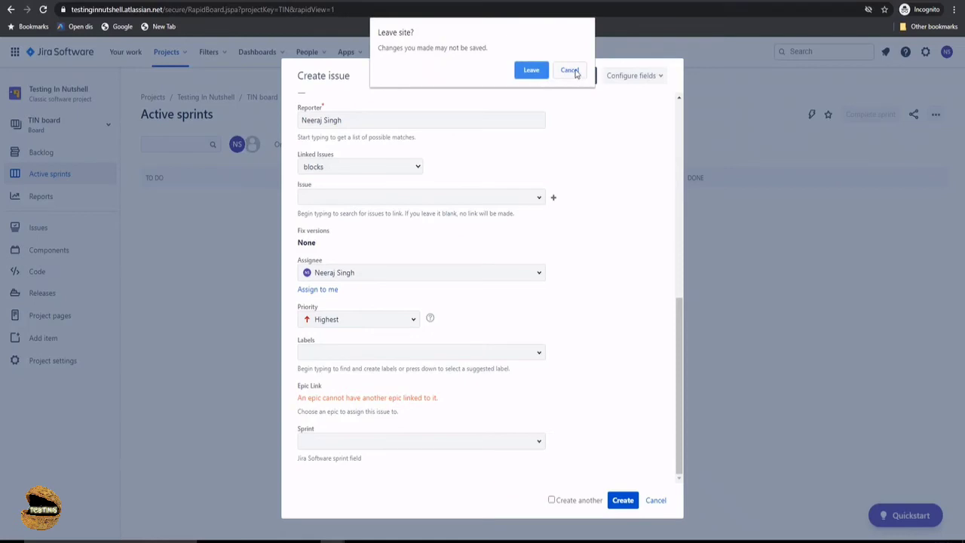
{"action": "left_click", "coordinate": [572, 72]}
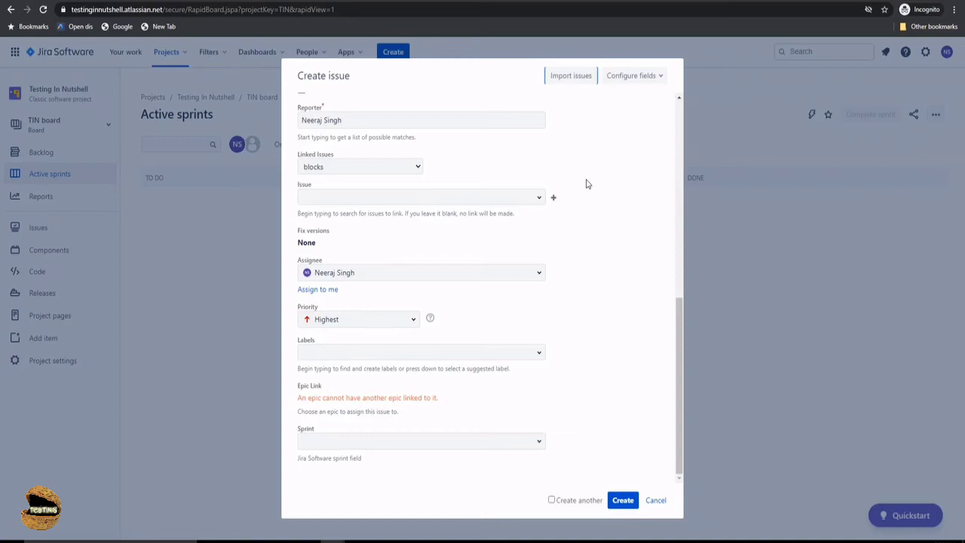
- Switch the create form's field configuration from all fields to the Custom set
{"action": "left_click", "coordinate": [665, 78]}
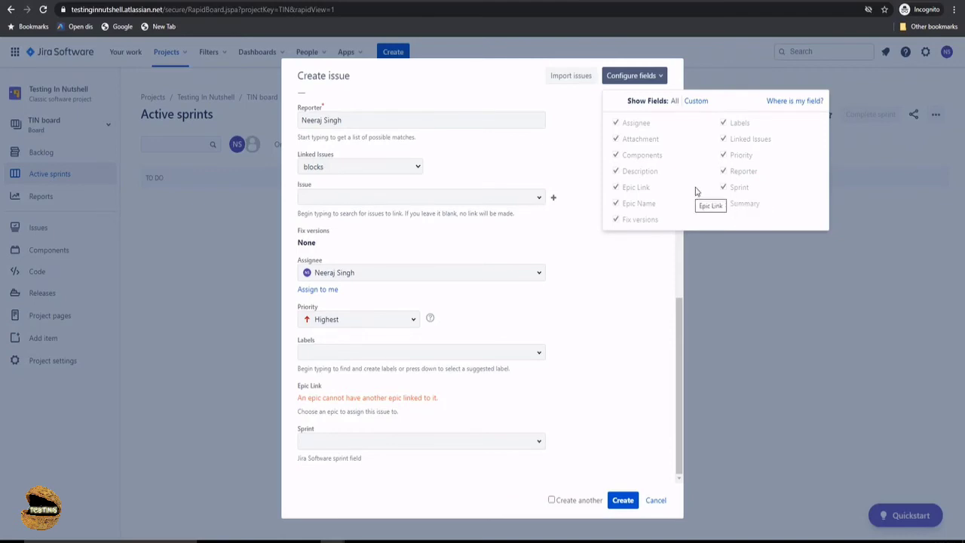
{"action": "left_click", "coordinate": [699, 103]}
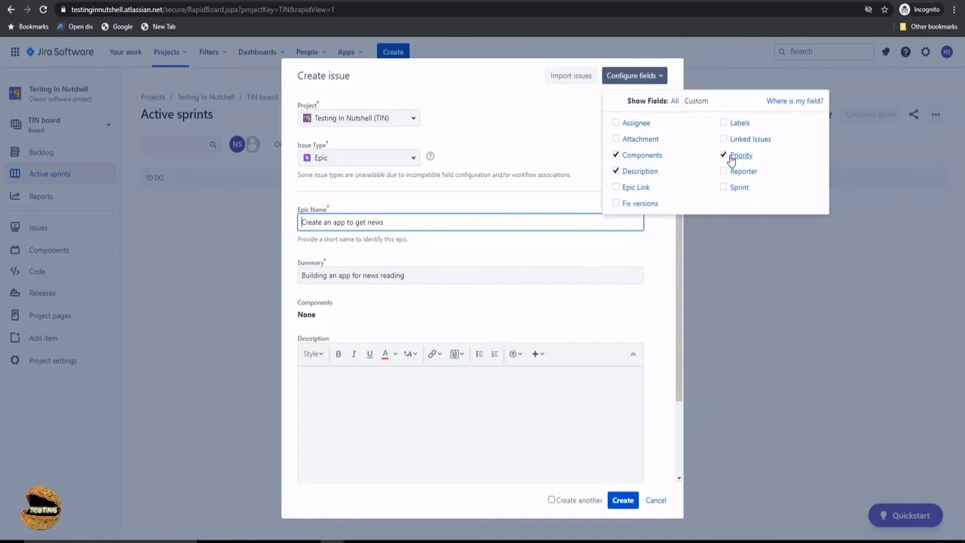
- Set the create form back to showing all fields and create the news-reading epic
{"action": "left_click", "coordinate": [674, 101]}
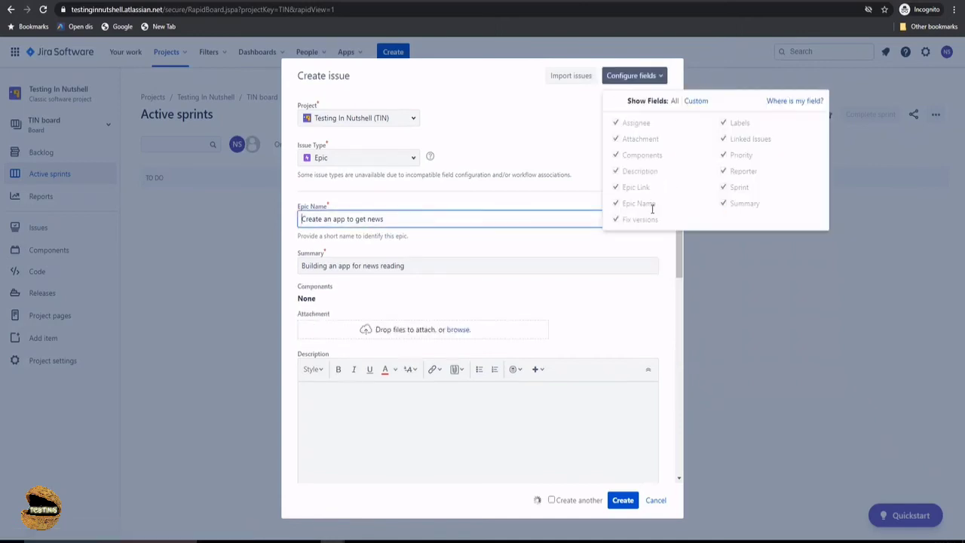
{"action": "left_click", "coordinate": [666, 257]}
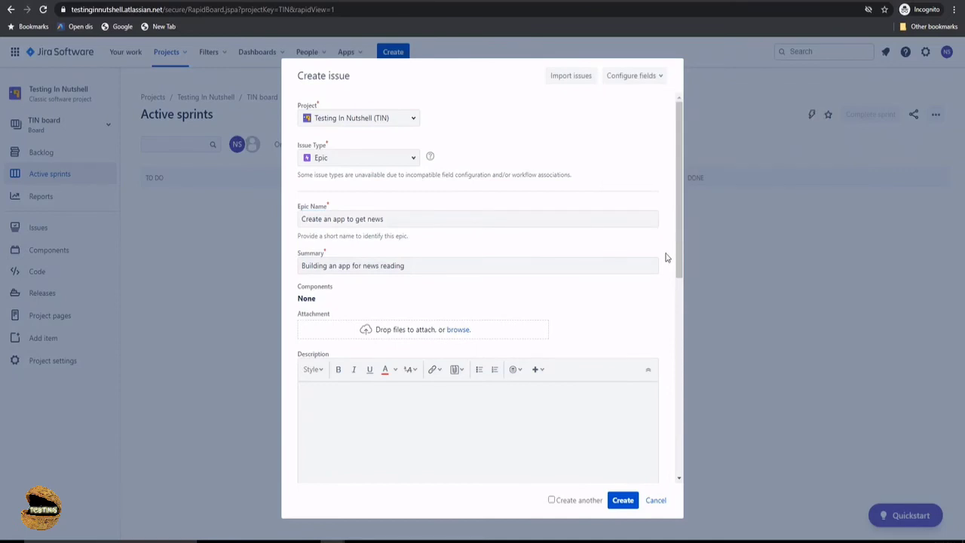
{"action": "left_click", "coordinate": [624, 500]}
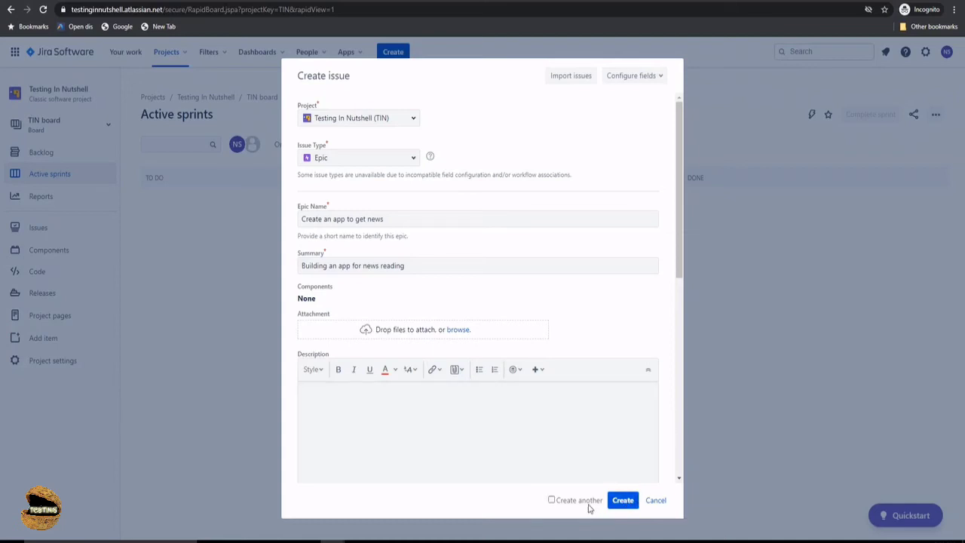
{"action": "left_click", "coordinate": [624, 501]}
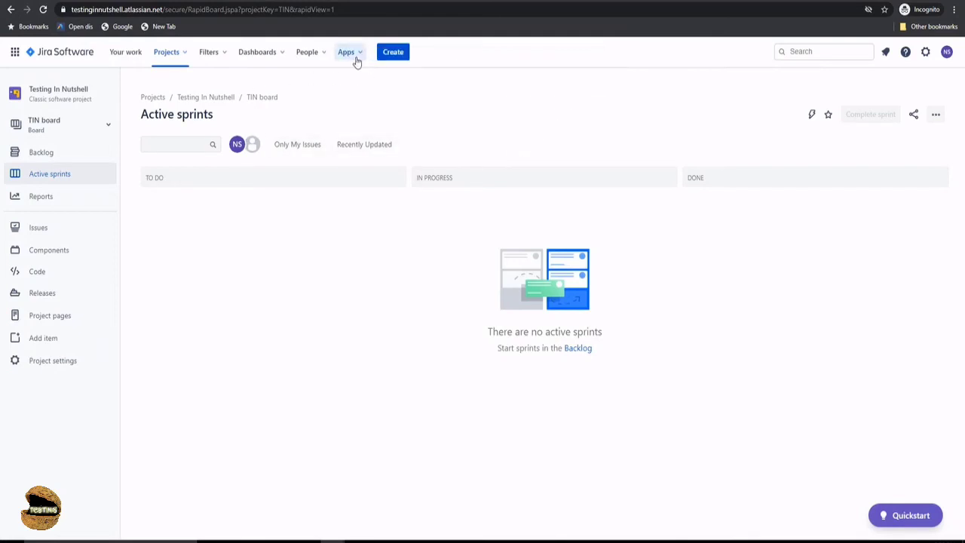
- Open the project's issue list and check the new epic's additional actions and available status transitions
{"action": "left_click", "coordinate": [51, 237]}
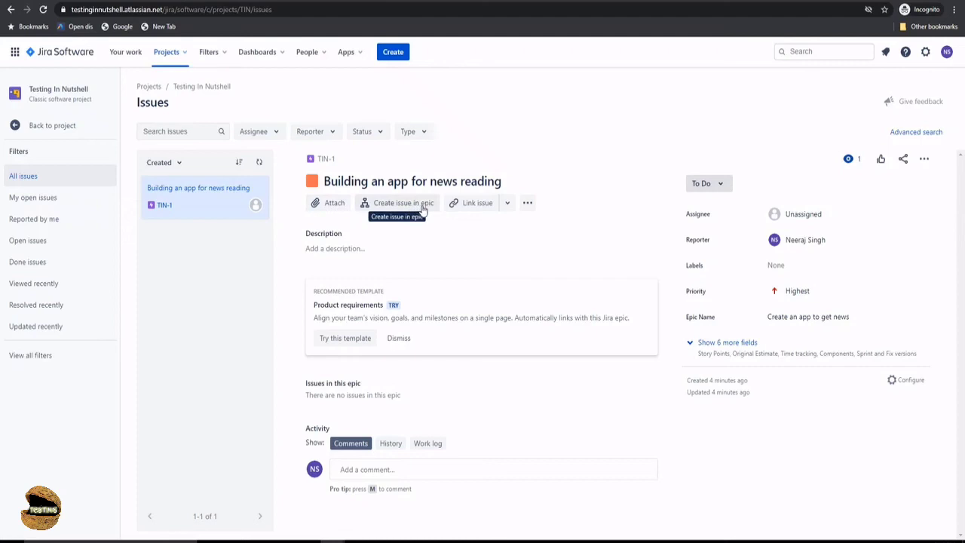
{"action": "left_click", "coordinate": [532, 205]}
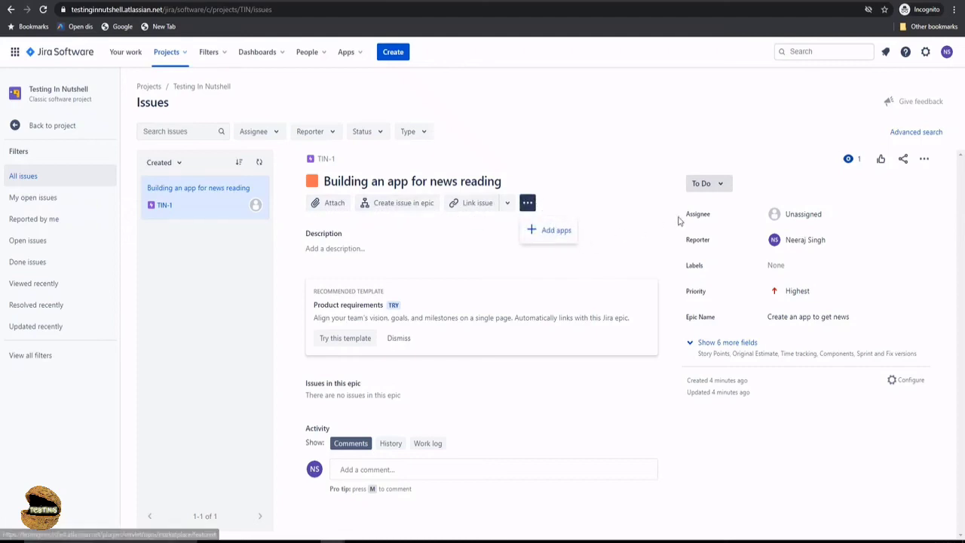
{"action": "left_click", "coordinate": [720, 188]}
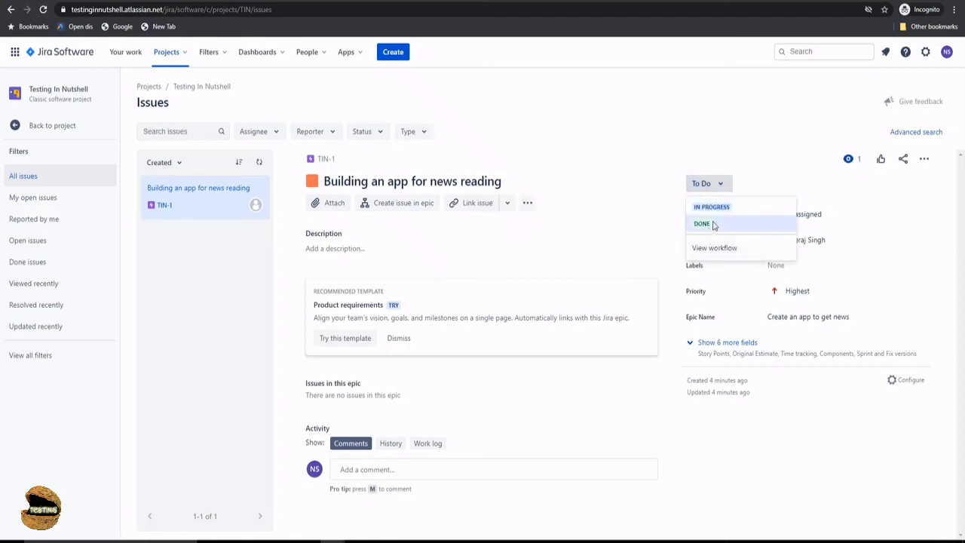
{"action": "left_click", "coordinate": [695, 190]}
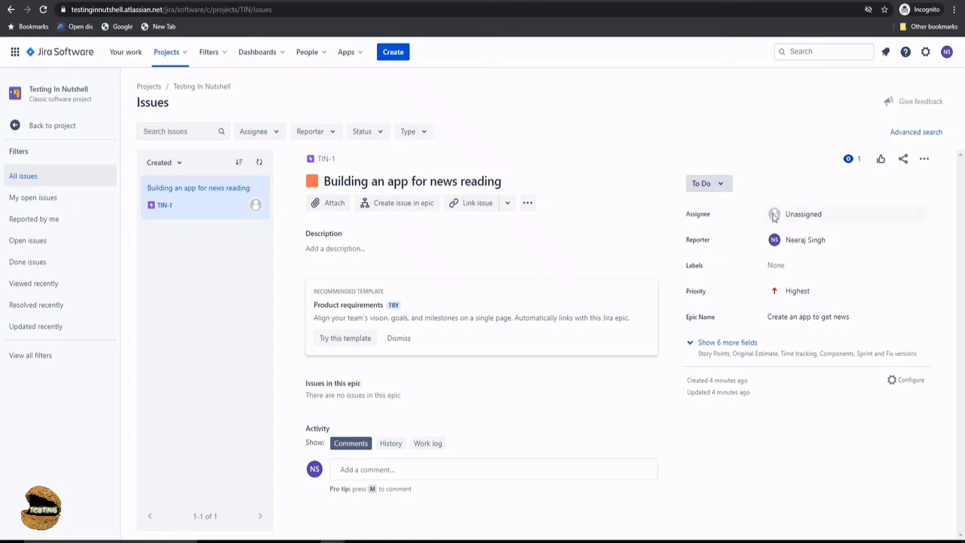
- Assign the epic to yourself and expand its hidden detail fields
{"action": "left_click", "coordinate": [847, 215]}
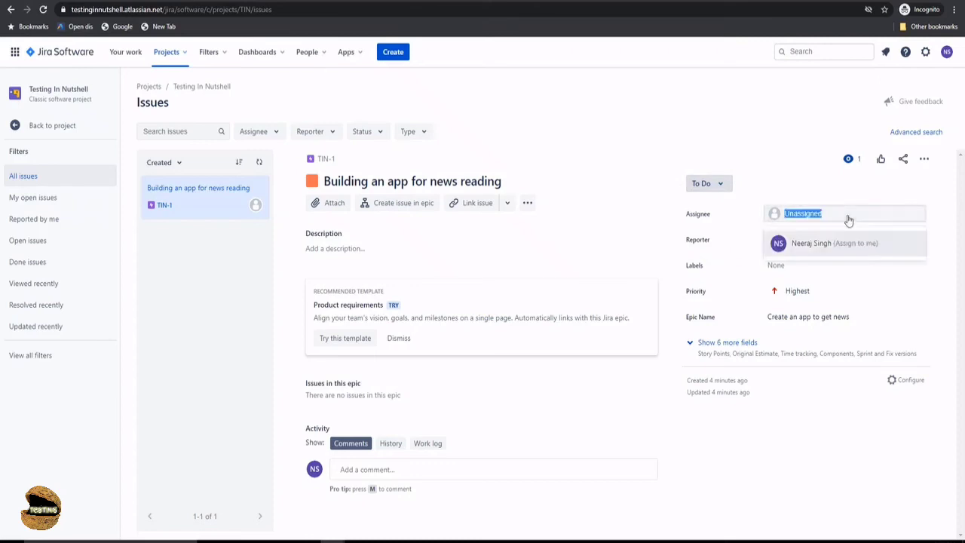
{"action": "left_click", "coordinate": [834, 251]}
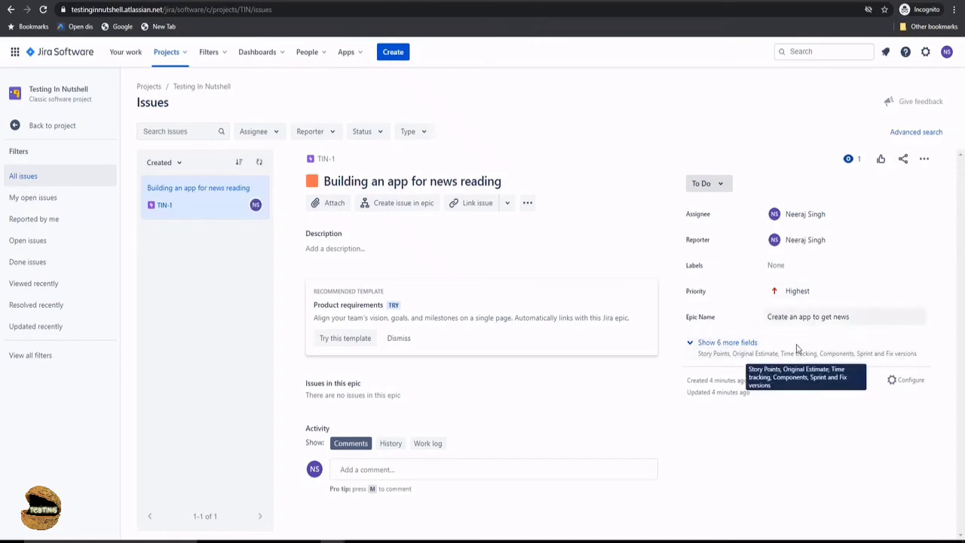
{"action": "left_click", "coordinate": [814, 369]}
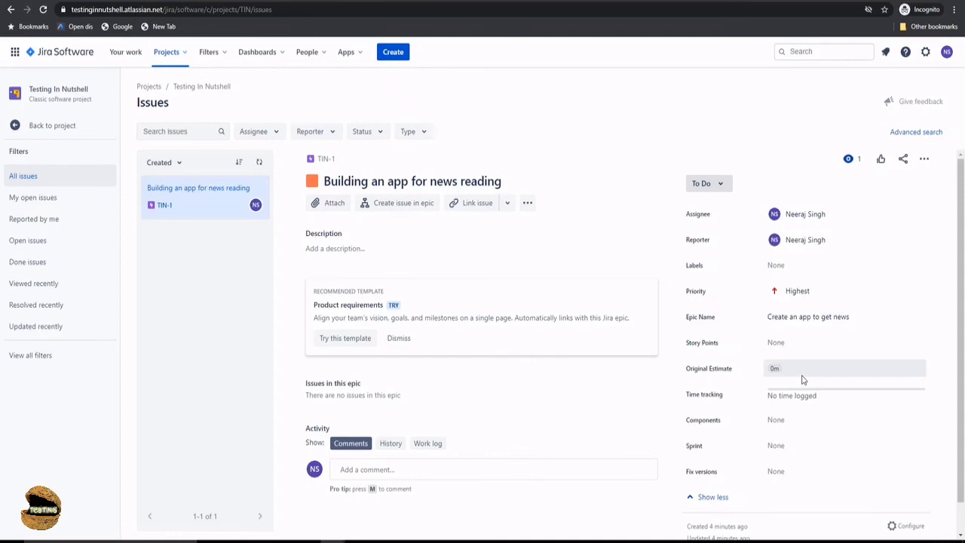
{"action": "scroll", "coordinate": [814, 374], "scroll_direction": "down", "scroll_amount": 1}
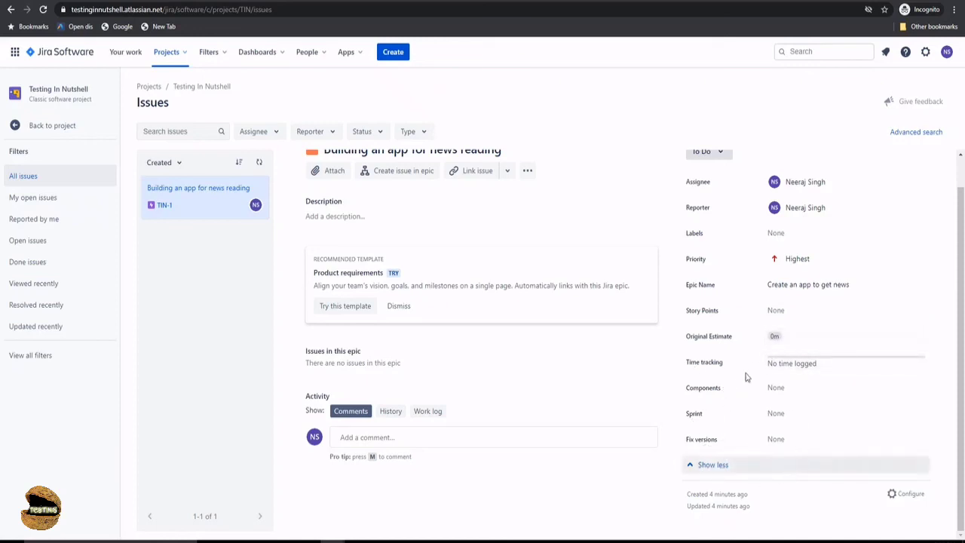
- Set the epic's story points to 10 and save the value
{"action": "left_click", "coordinate": [795, 311]}
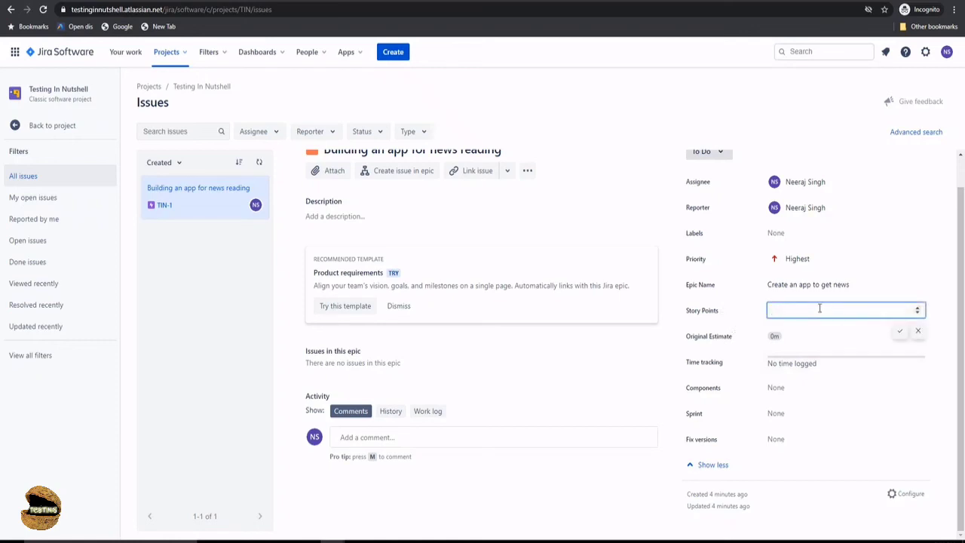
{"action": "type", "text": "1"}
{"action": "key", "text": "BackSpace"}
{"action": "type", "text": "10"}
{"action": "left_click", "coordinate": [899, 332]}
- Set the epic's original estimate to 240 and save it
{"action": "left_click", "coordinate": [803, 336]}
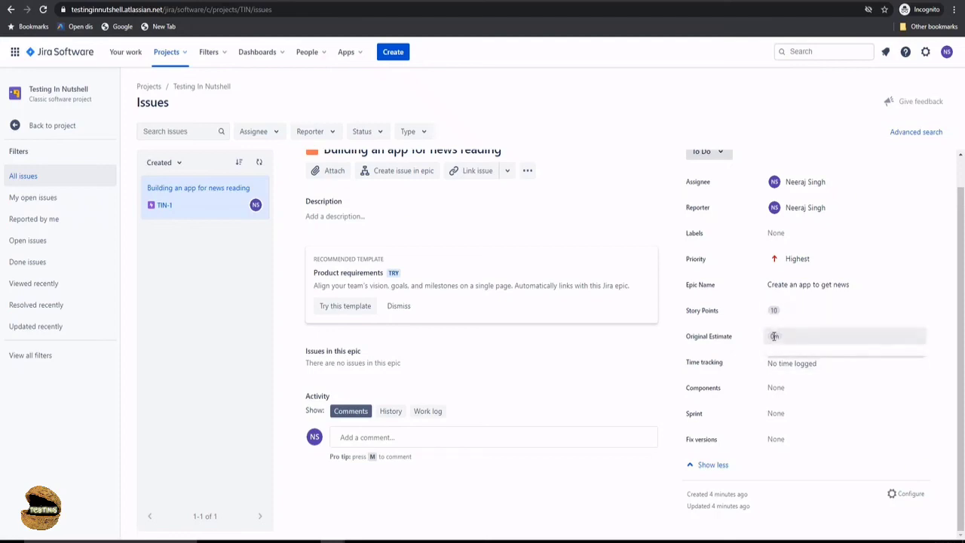
{"action": "double_click", "coordinate": [784, 337]}
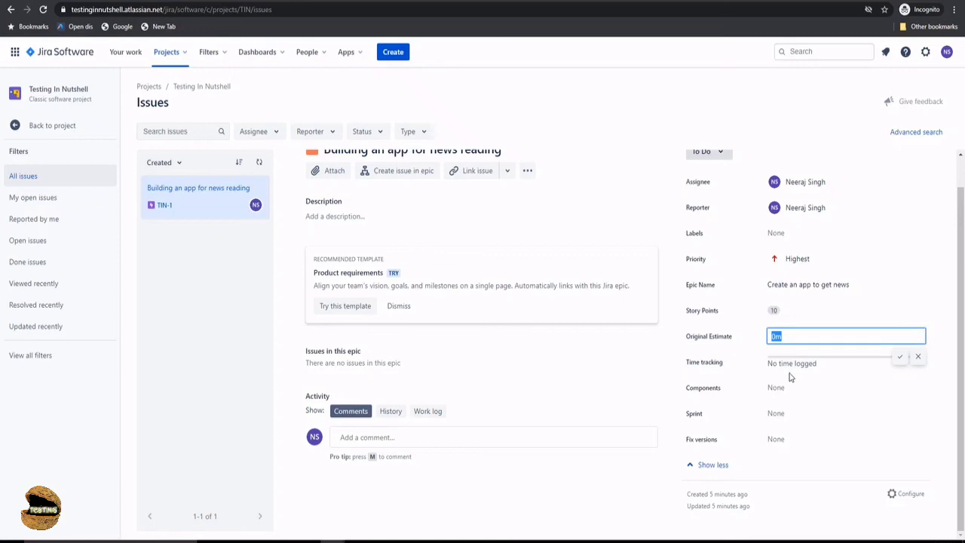
{"action": "type", "text": "240"}
{"action": "left_click", "coordinate": [897, 359]}
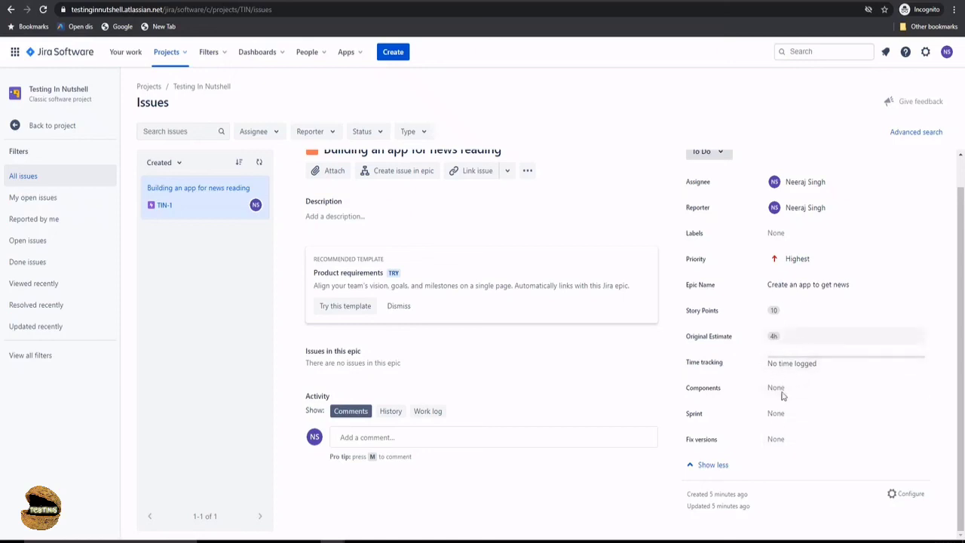
- Change the epic's original estimate to 2400 and save it
{"action": "left_click", "coordinate": [775, 337]}
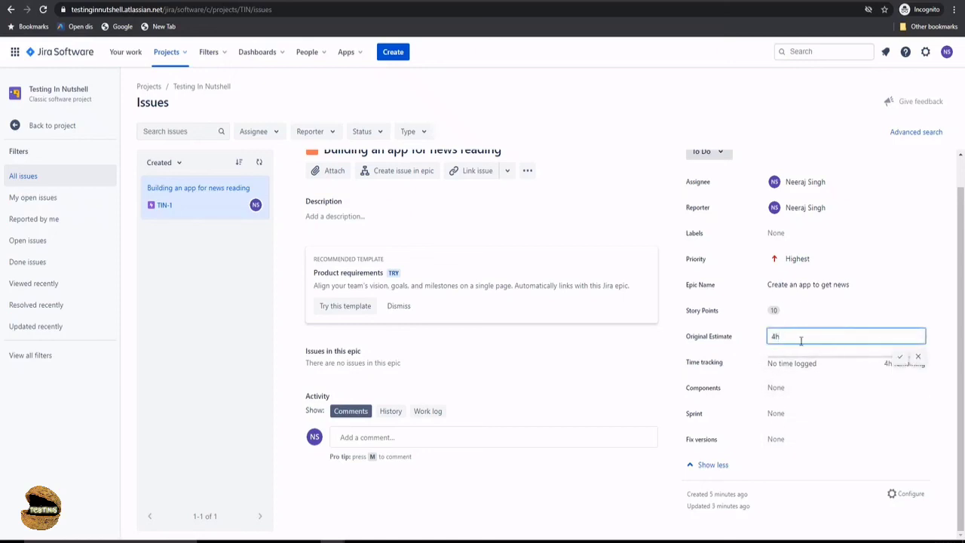
{"action": "left_click_drag", "start_coordinate": [785, 337], "coordinate": [763, 337]}
{"action": "type", "text": "2400"}
{"action": "left_click", "coordinate": [900, 356]}
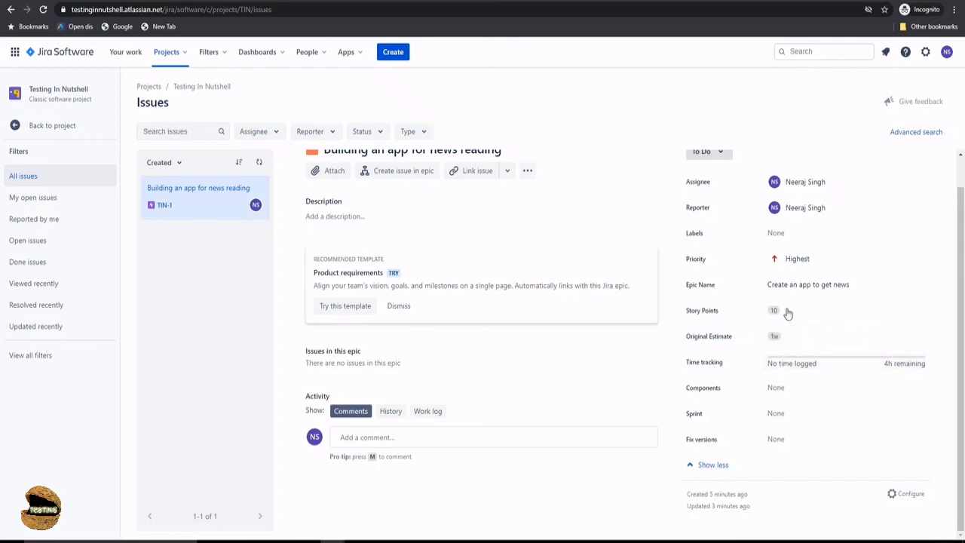
{"action": "scroll", "coordinate": [664, 217], "scroll_direction": "up", "scroll_amount": 1}
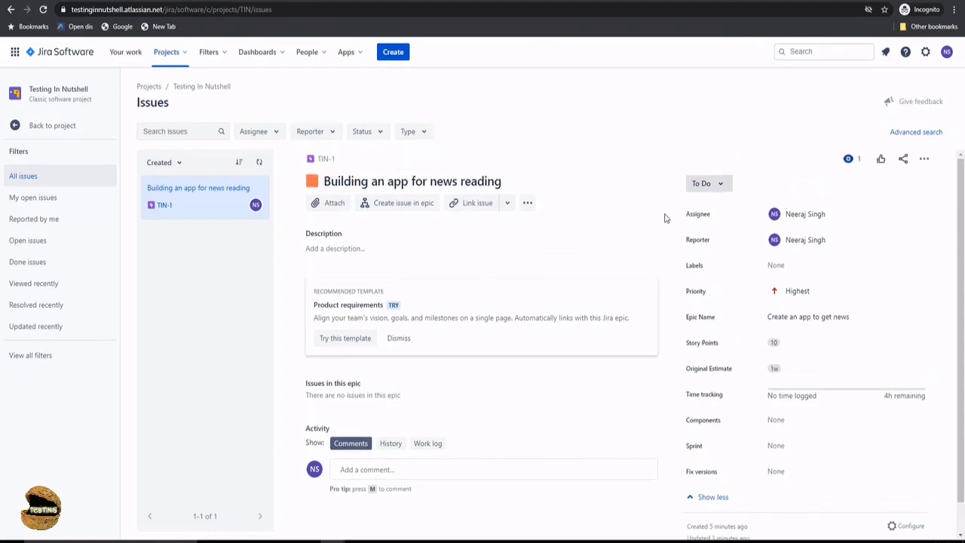